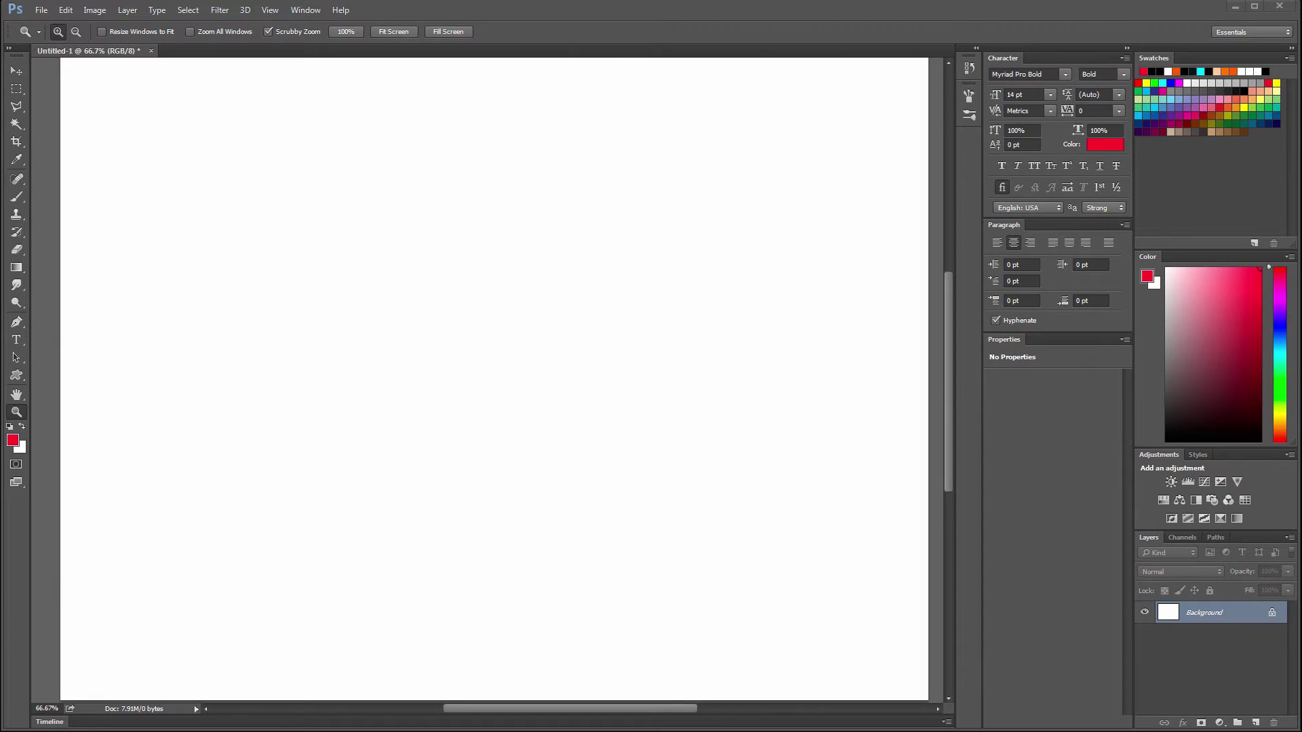
# Bring the four animal image files in from Explorer, committing each placed image
pyautogui.moveTo(914, 227); pyautogui.dragTo(248, 322)
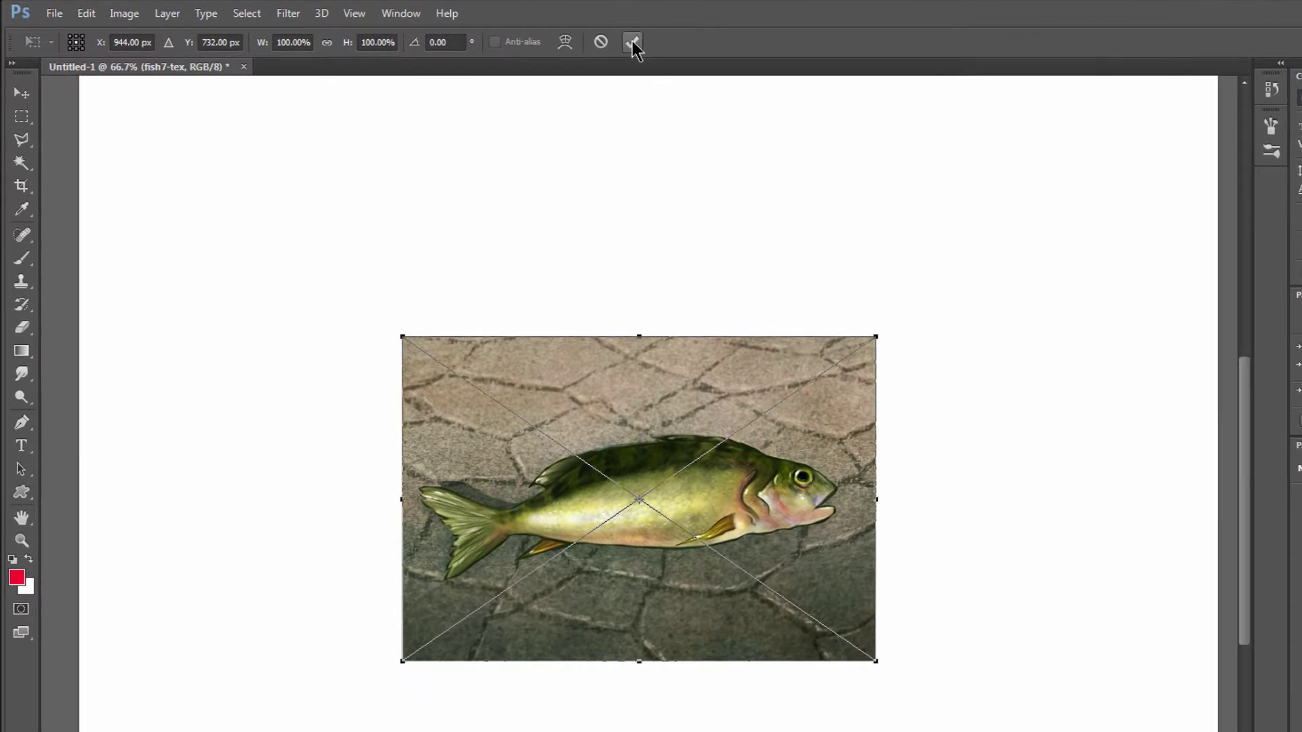
pyautogui.click(679, 46)
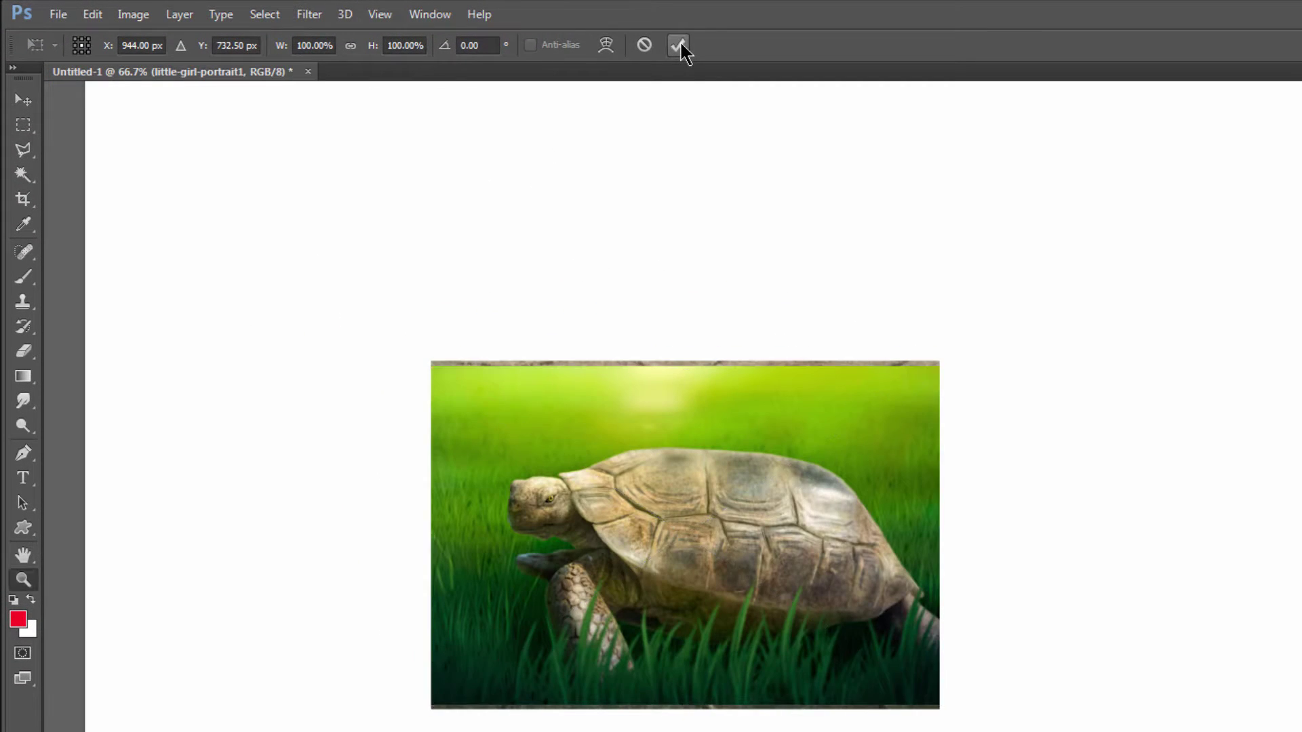
pyautogui.click(679, 47)
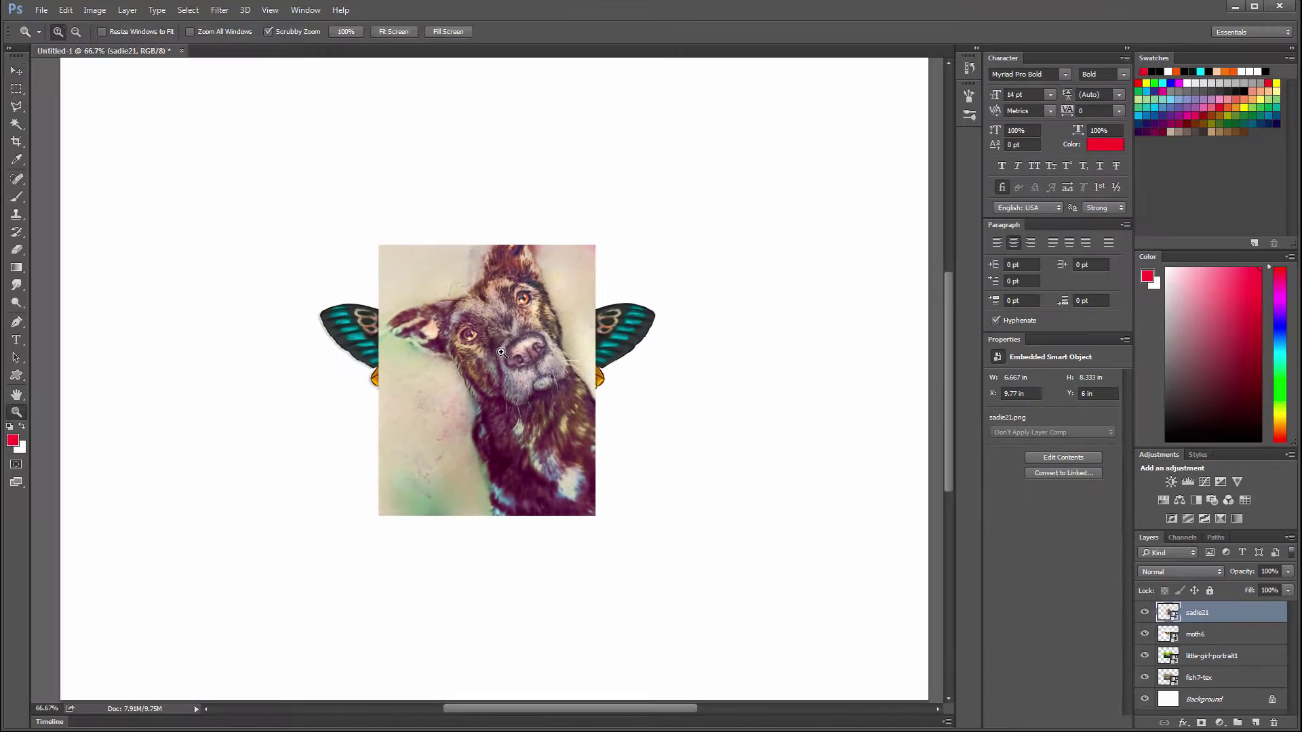
# With the Move tool, shift the dog layer to the upper left and the moth layer higher
pyautogui.click(15, 69)
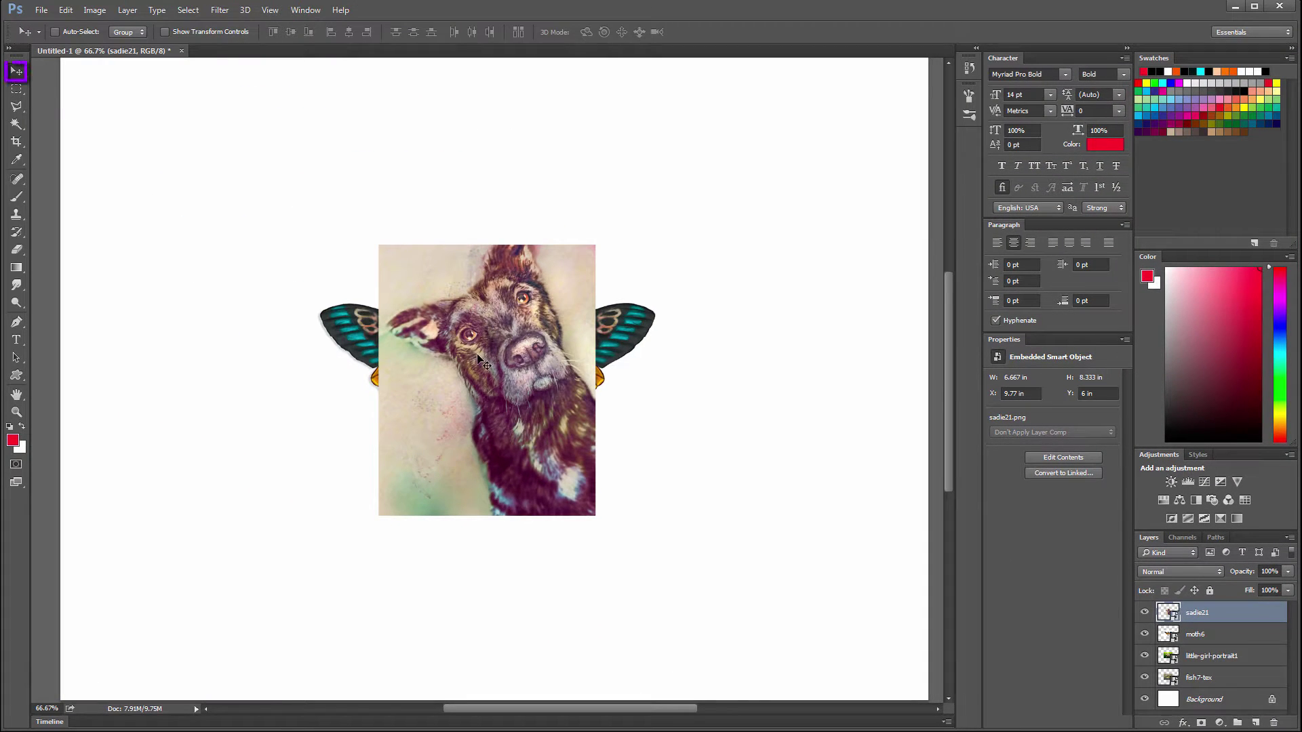
pyautogui.moveTo(483, 352)
pyautogui.mouseDown()
pyautogui.moveTo(231, 255)
pyautogui.moveTo(215, 226)
pyautogui.mouseUp()
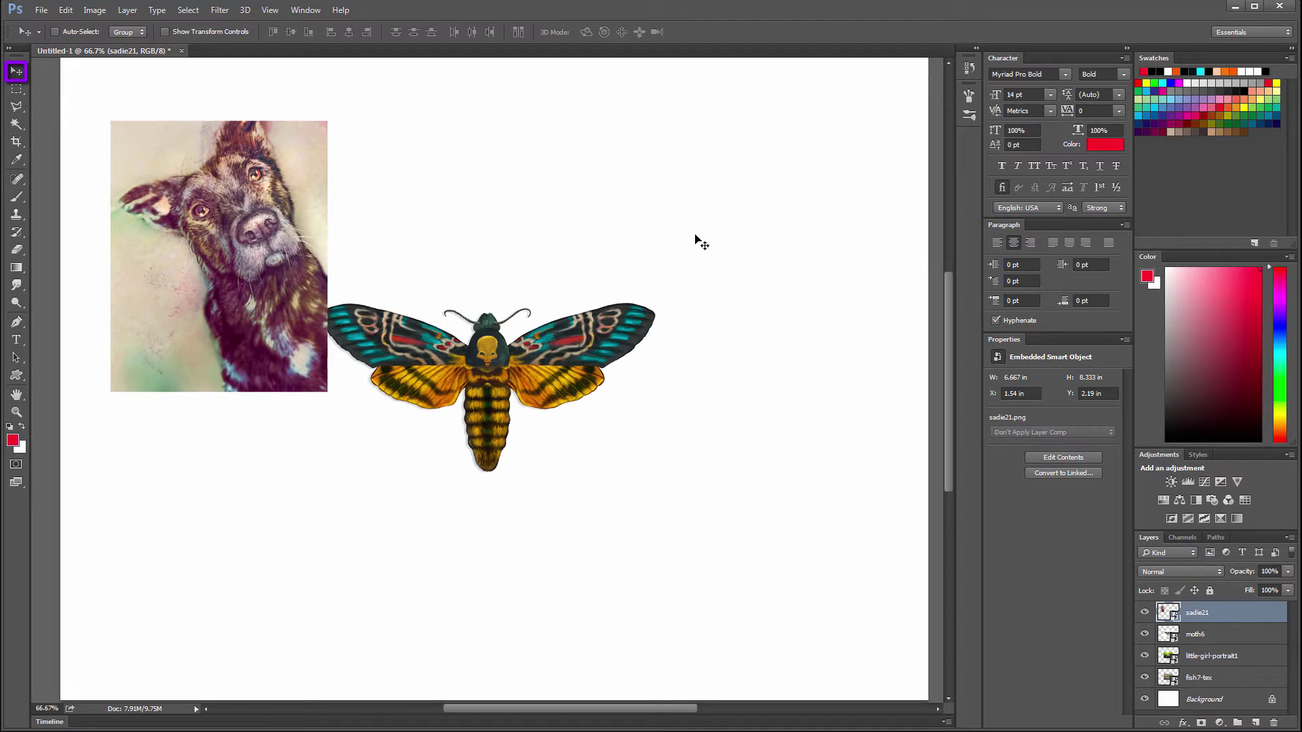
pyautogui.click(1198, 633)
pyautogui.moveTo(529, 344); pyautogui.dragTo(617, 243)
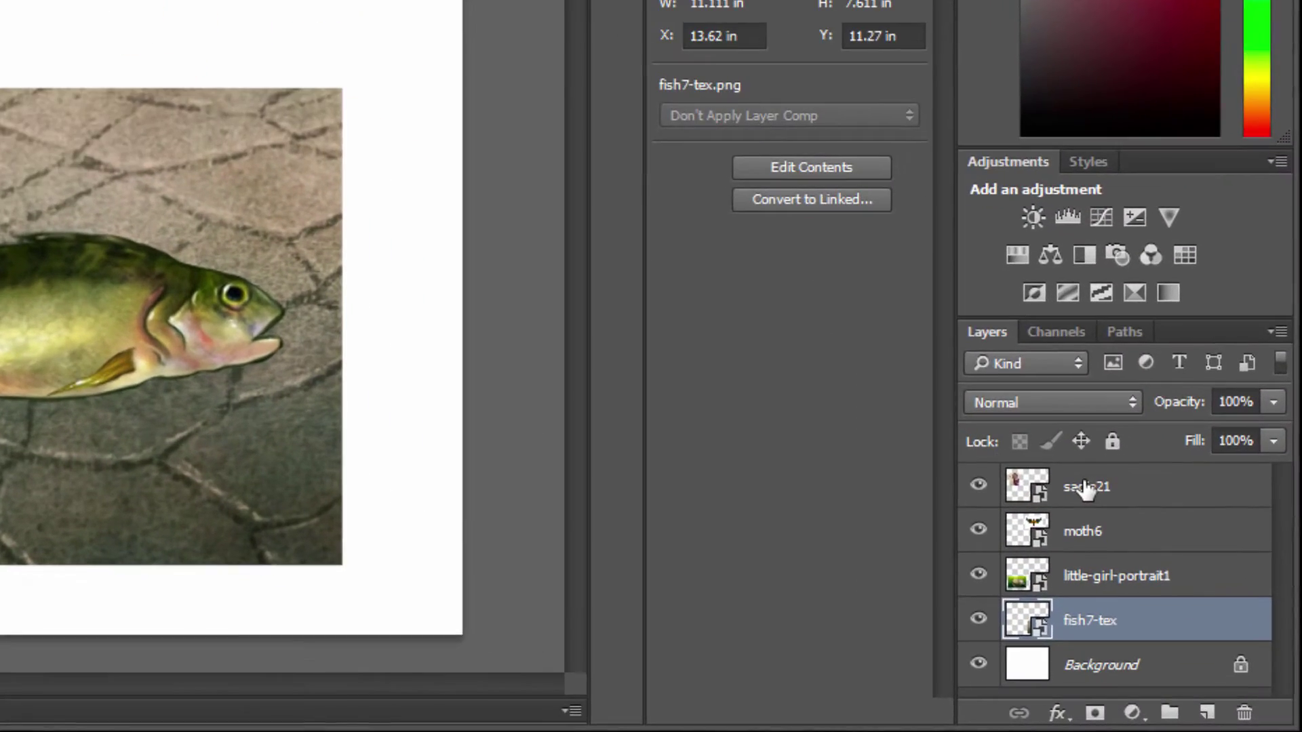
# Add a Stroke layer effect to the sadie21 dog layer
pyautogui.click(1086, 488)
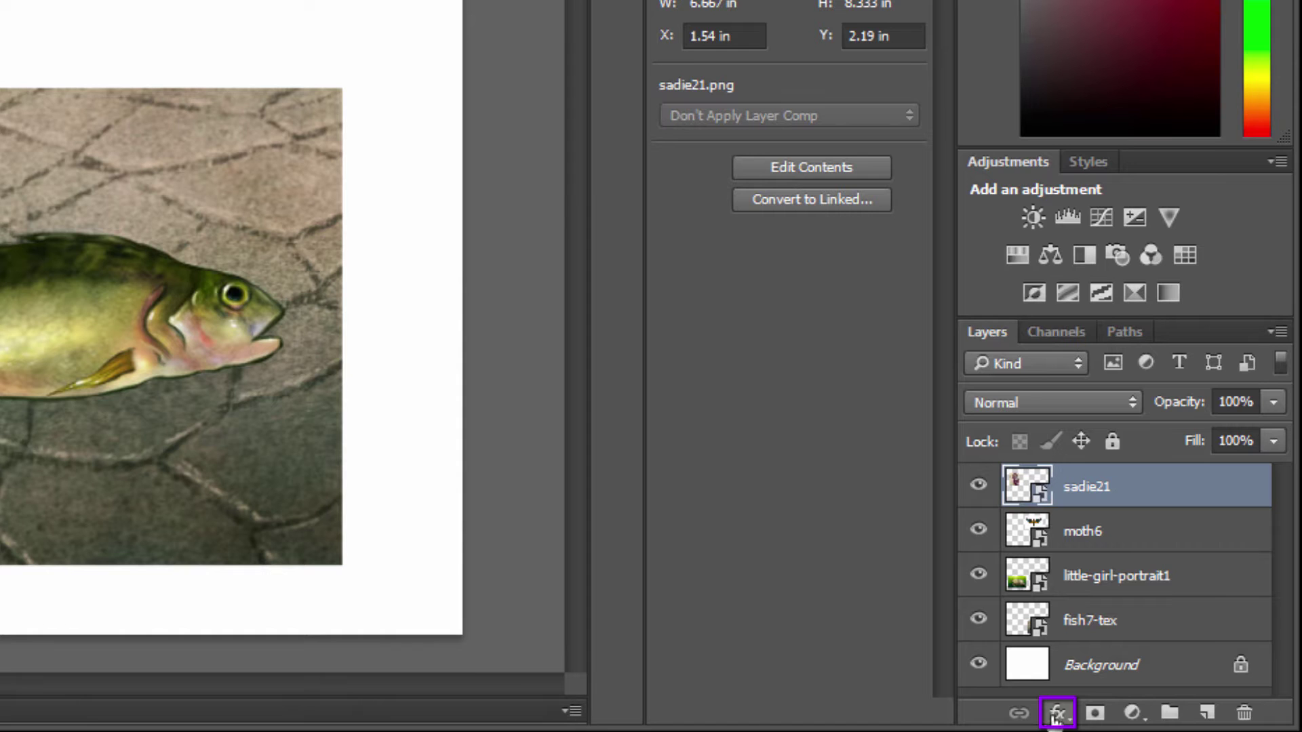
pyautogui.click(1055, 716)
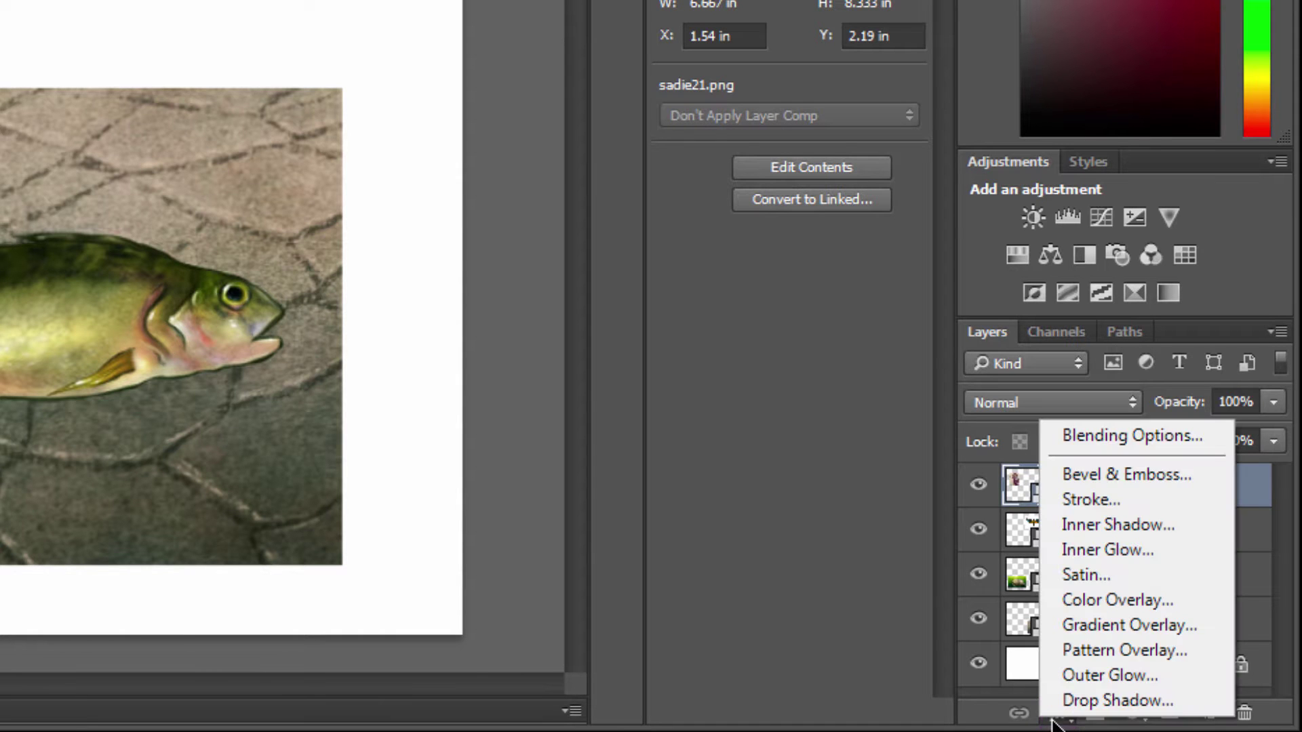
pyautogui.click(1100, 501)
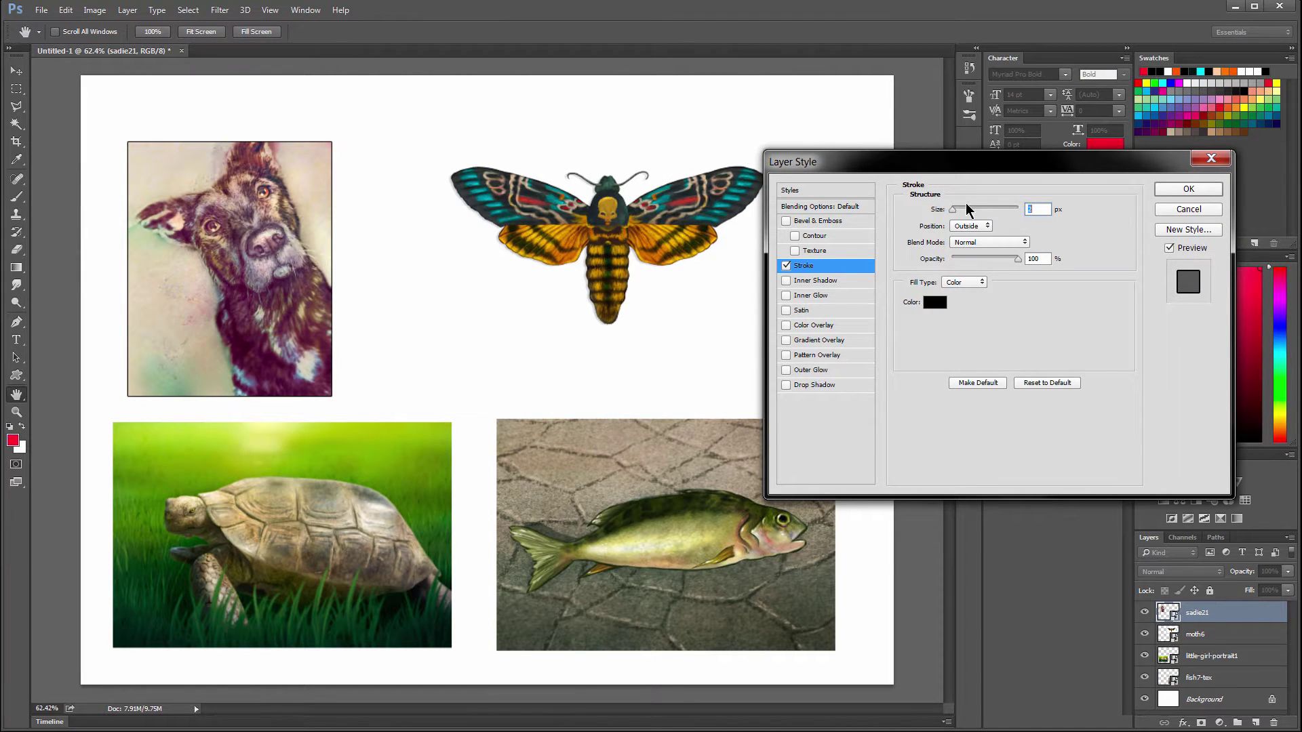
# Set the dog's stroke to 13 px, Inside position and Normal blend mode, trying a lower opacity
pyautogui.moveTo(952, 209); pyautogui.dragTo(960, 212)
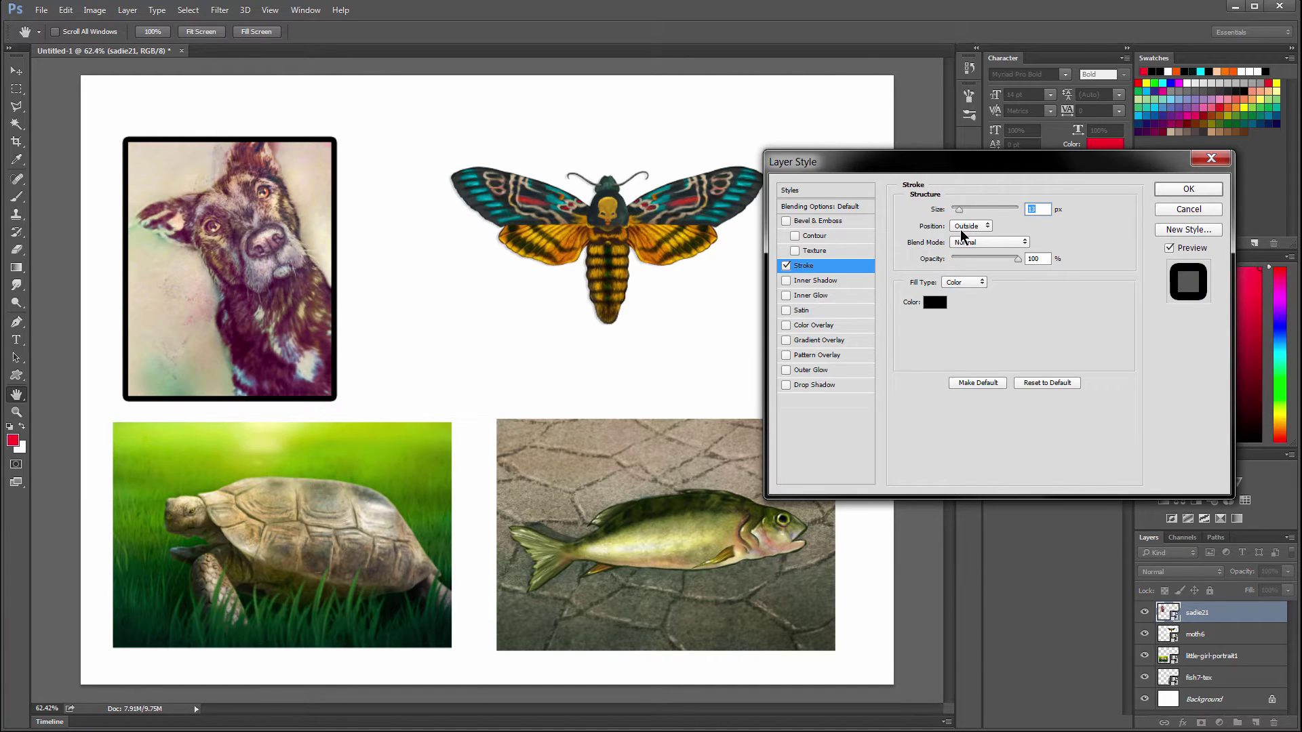
pyautogui.click(964, 232)
pyautogui.click(966, 244)
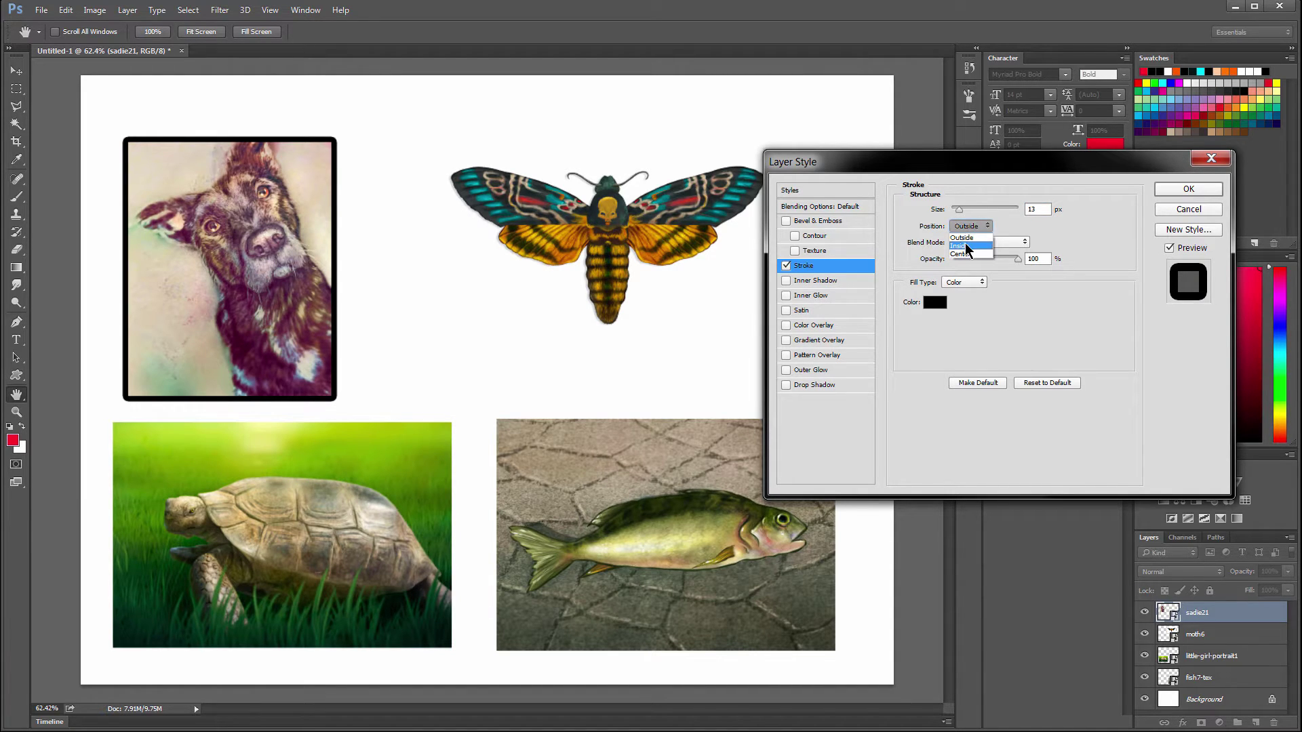
pyautogui.click(965, 229)
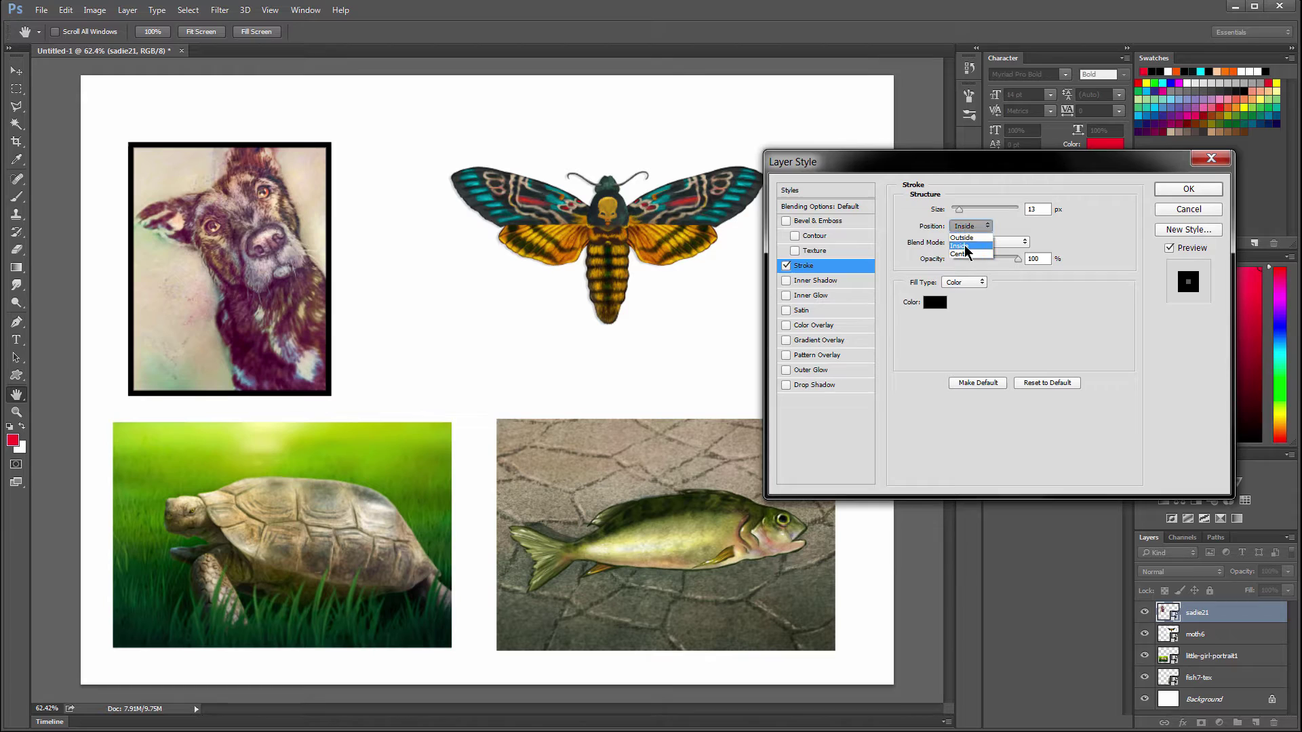
pyautogui.click(965, 250)
pyautogui.click(980, 242)
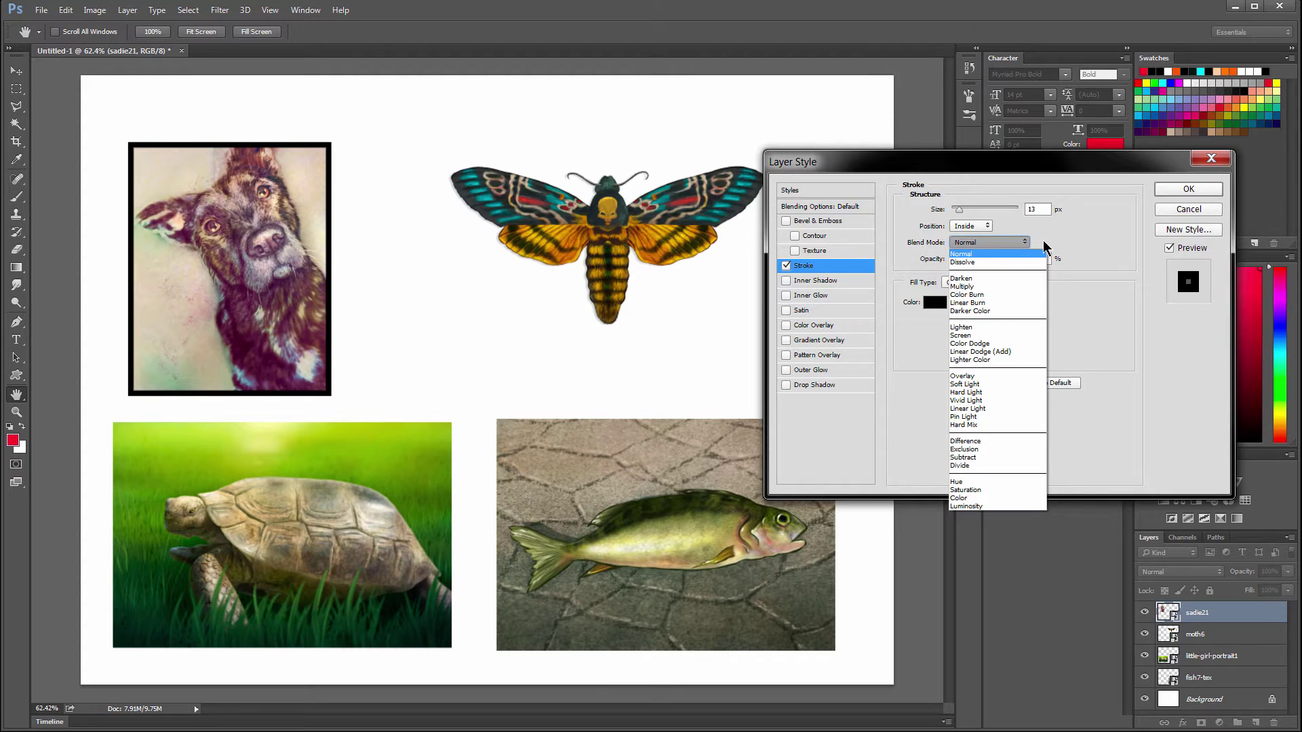
pyautogui.click(1045, 240)
pyautogui.moveTo(1003, 262)
pyautogui.mouseDown()
pyautogui.moveTo(983, 263)
pyautogui.moveTo(1019, 260)
pyautogui.mouseUp()
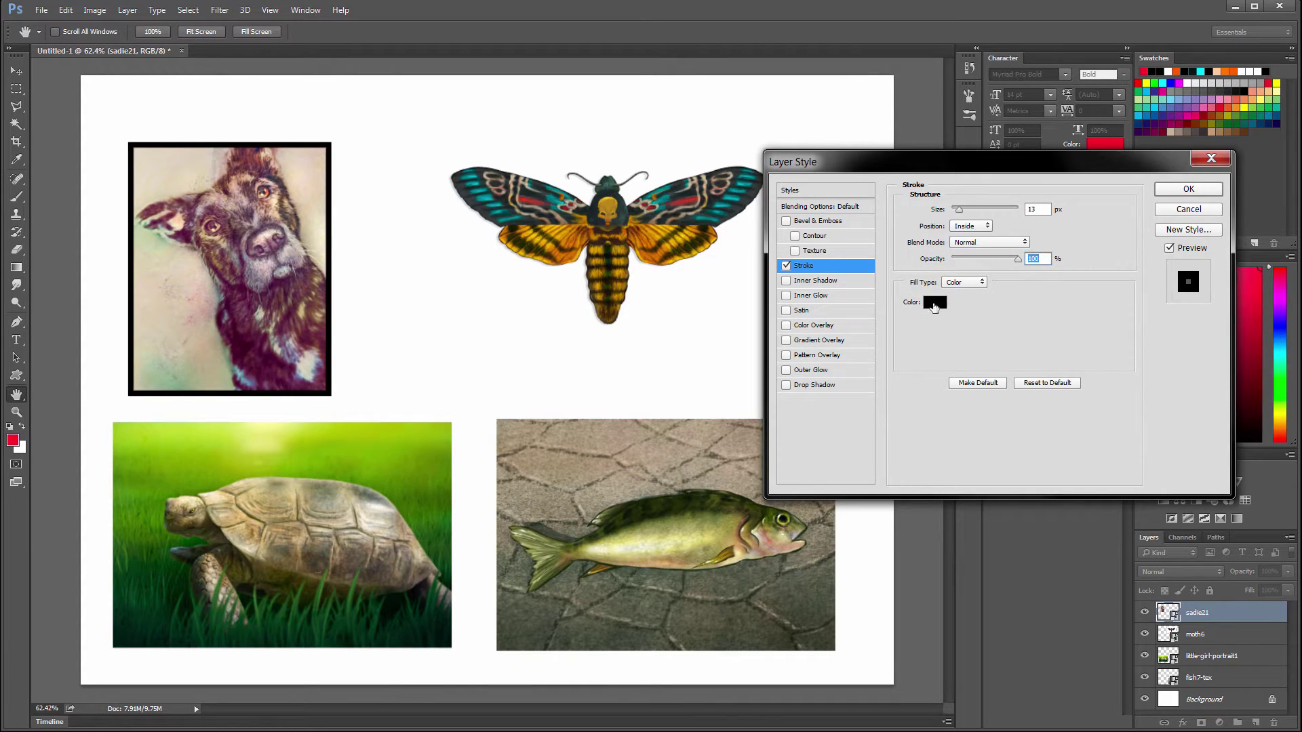
# Sample a muted purple from the dog image as the stroke colour and apply the style
pyautogui.click(929, 304)
pyautogui.write('ff0000')
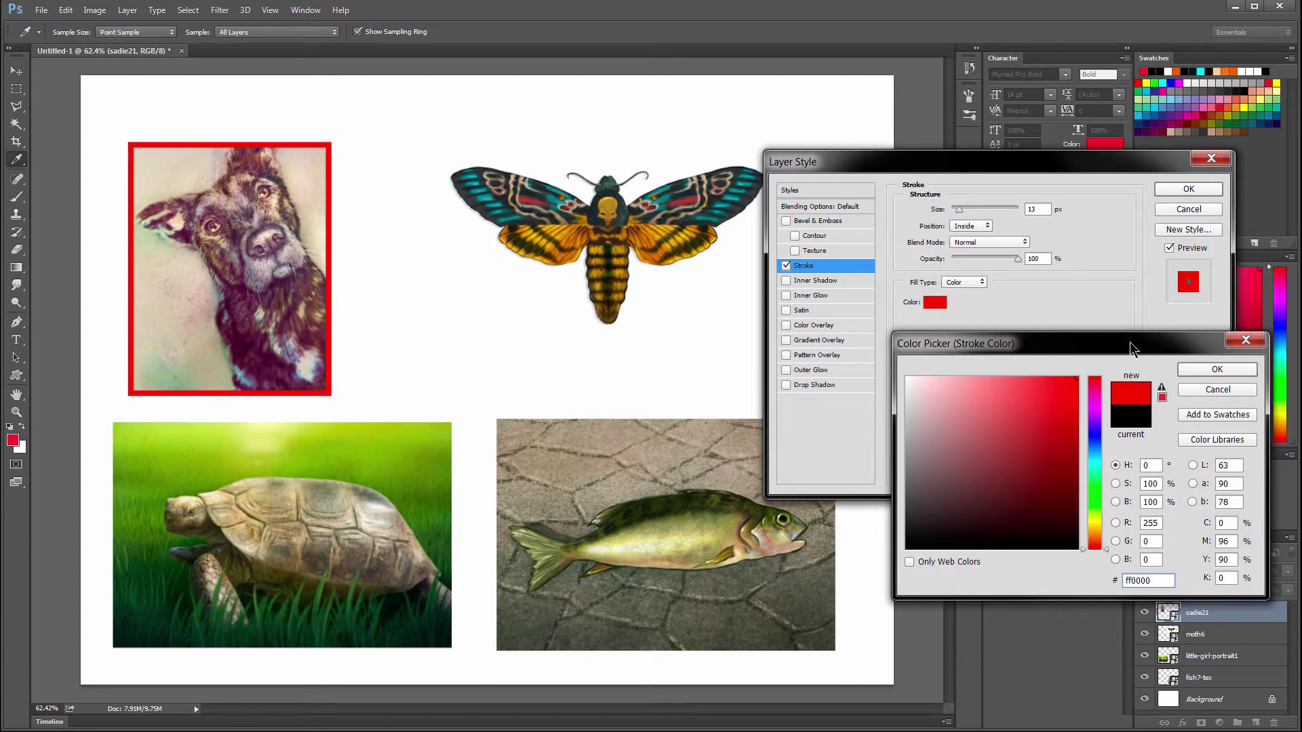
pyautogui.click(266, 227)
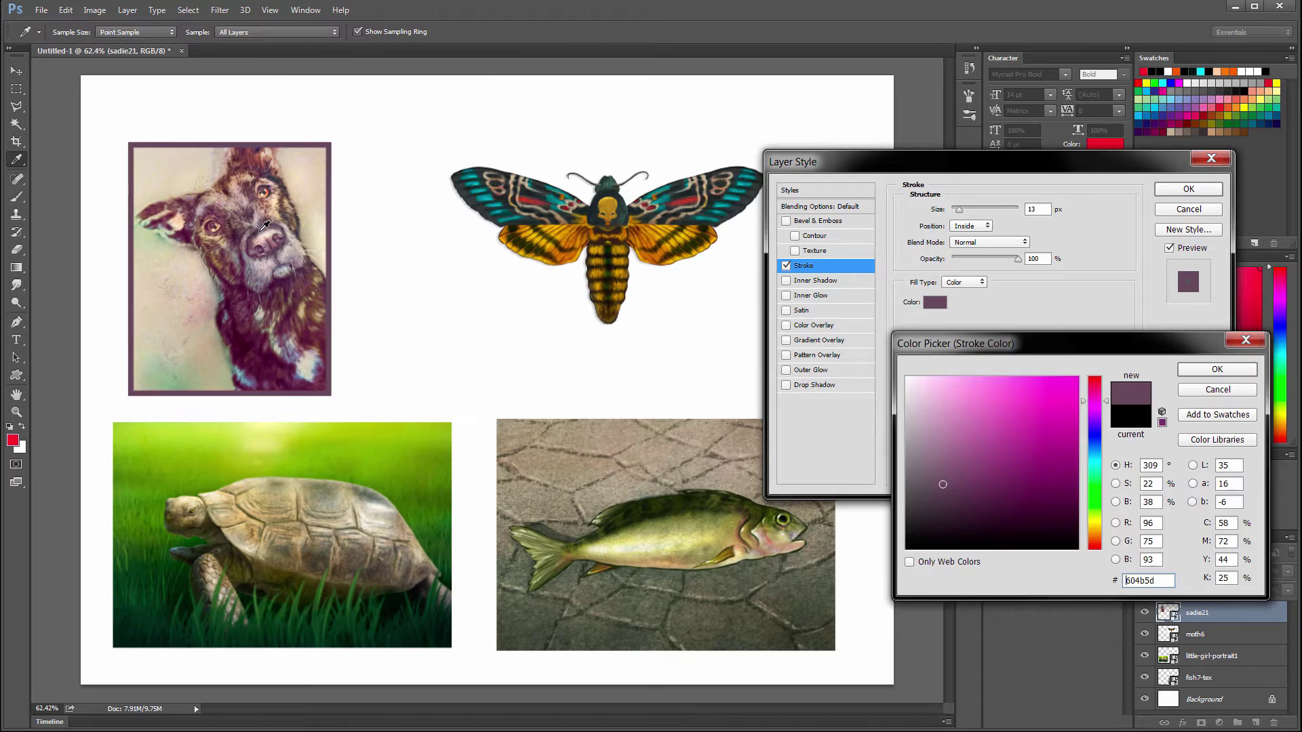
pyautogui.click(1218, 371)
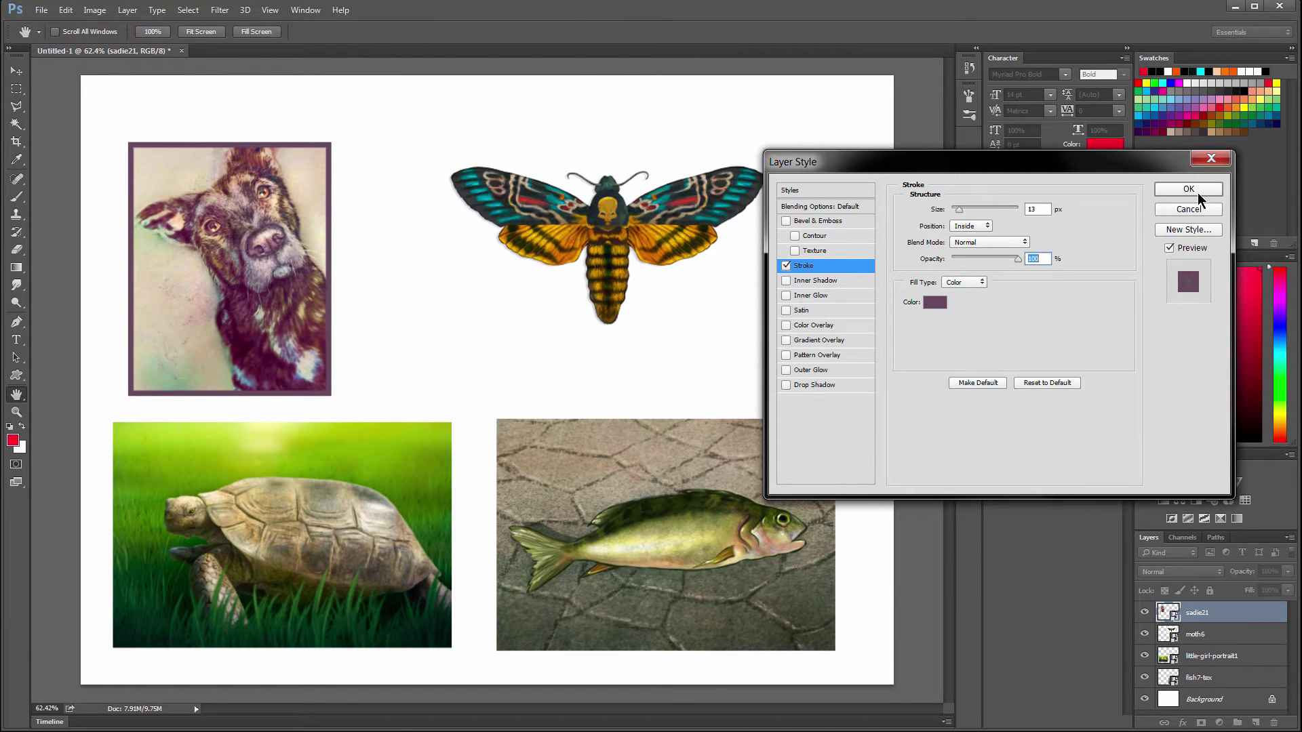
pyautogui.click(1192, 191)
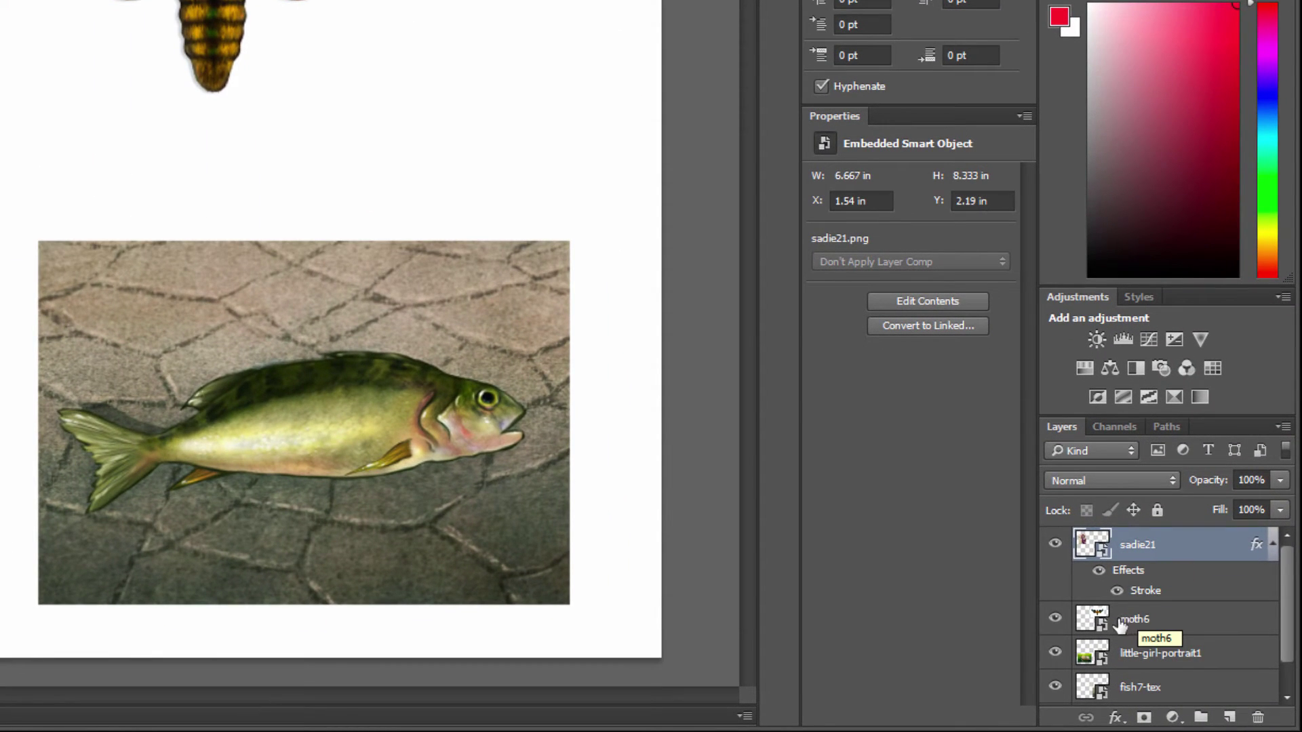
# Copy sadie21's layer style and paste it onto moth6, little-girl-portrait1 and fish7-tex
pyautogui.rightClick(1135, 547)
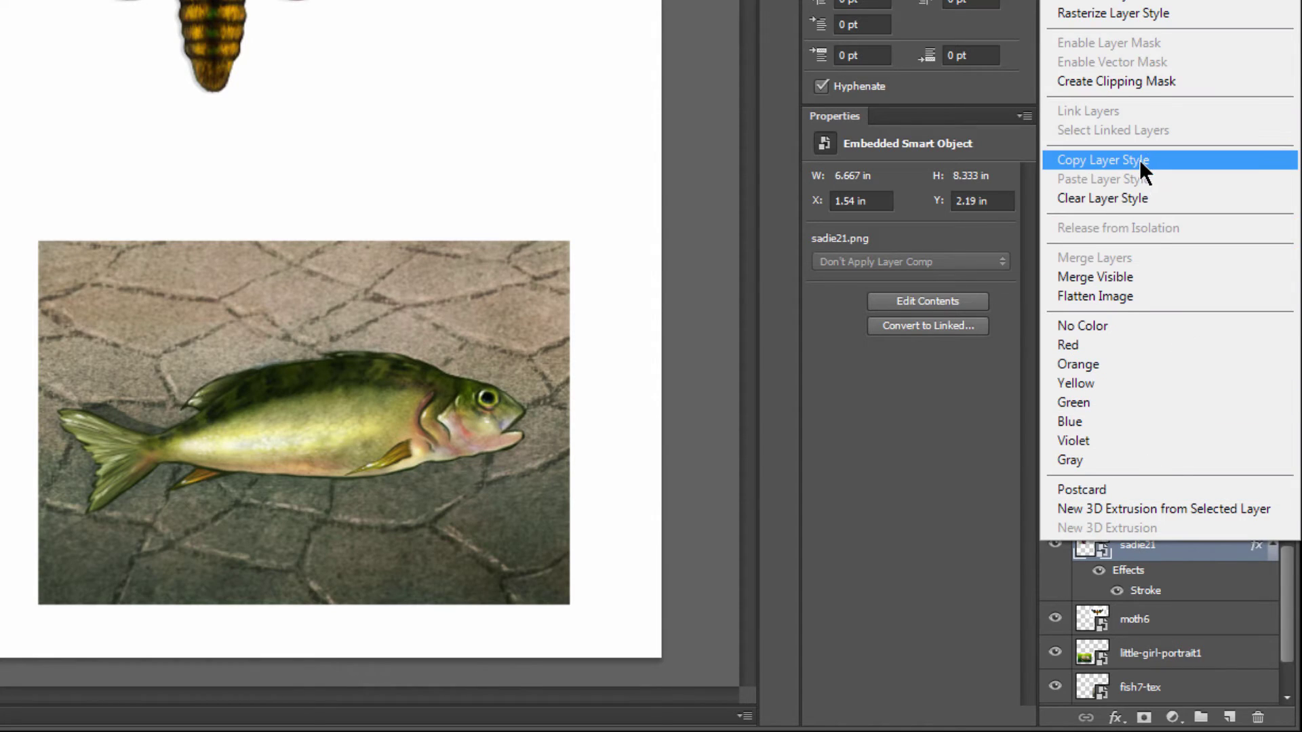
pyautogui.click(1120, 163)
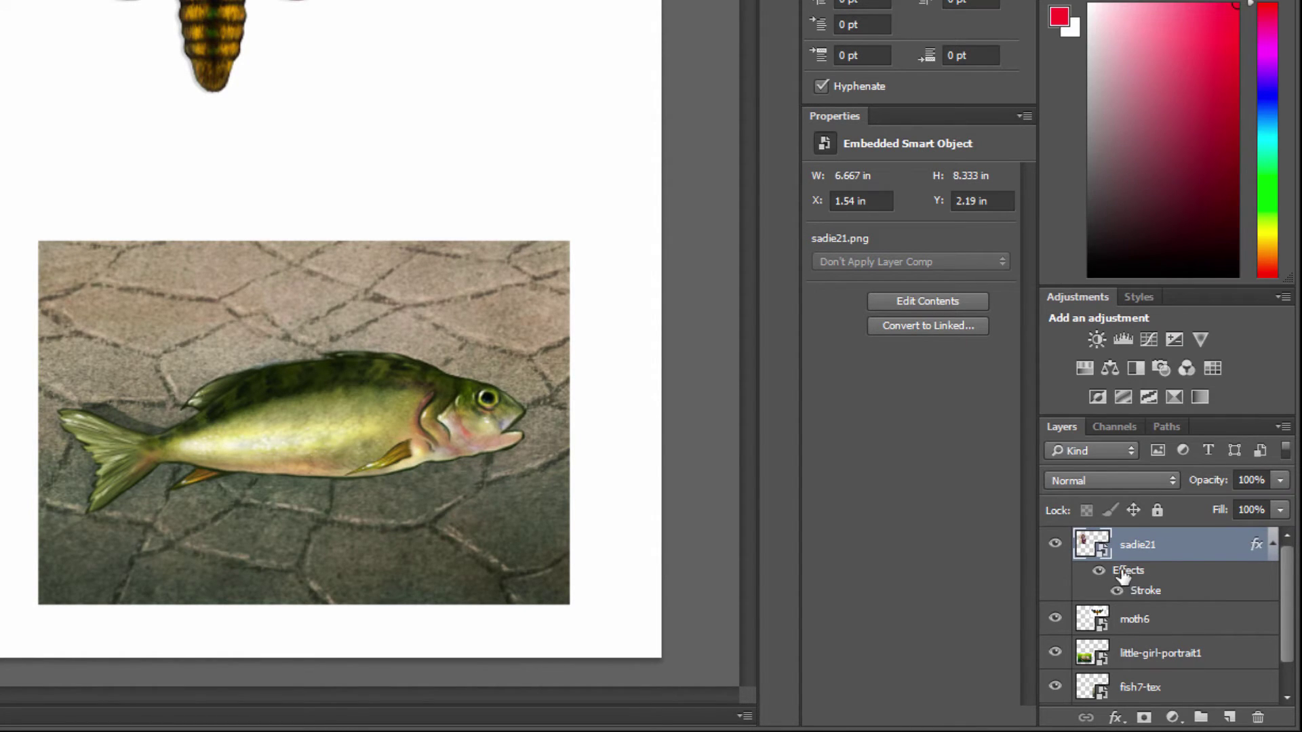
pyautogui.click(1144, 625)
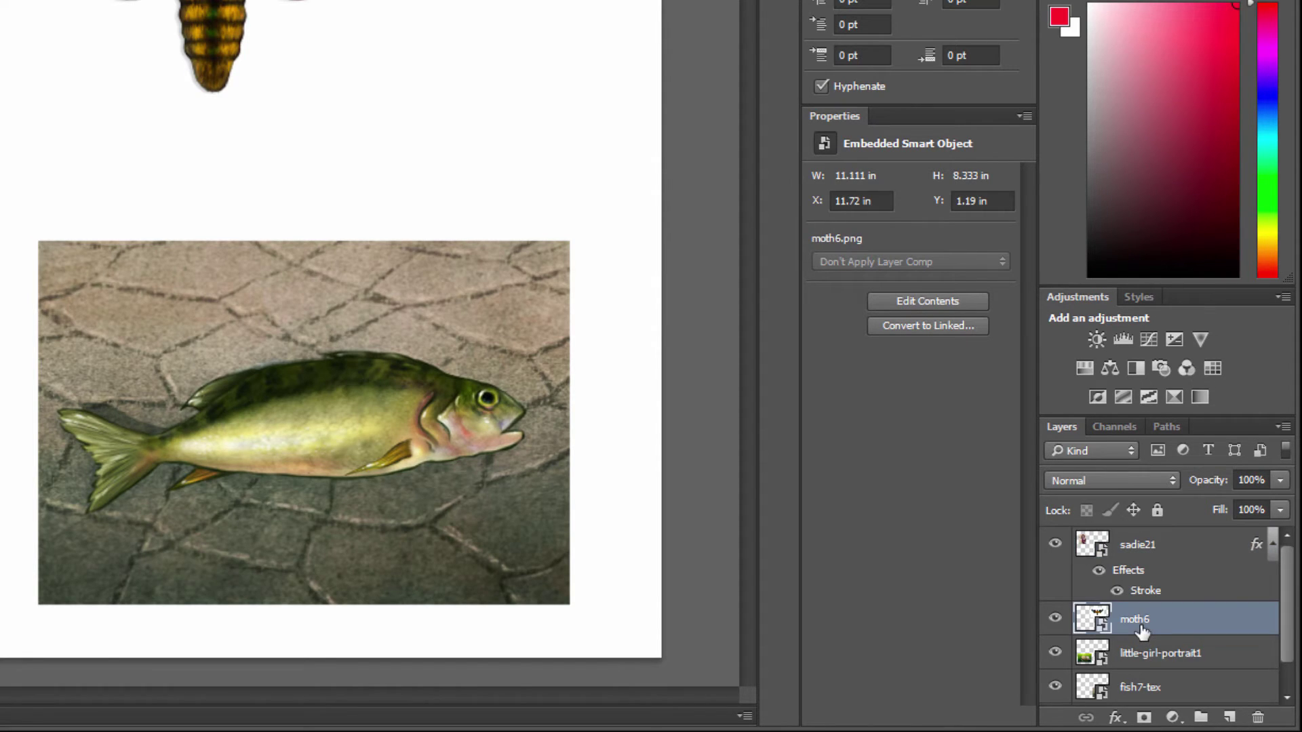
pyautogui.moveTo(1290, 611); pyautogui.dragTo(1290, 646)
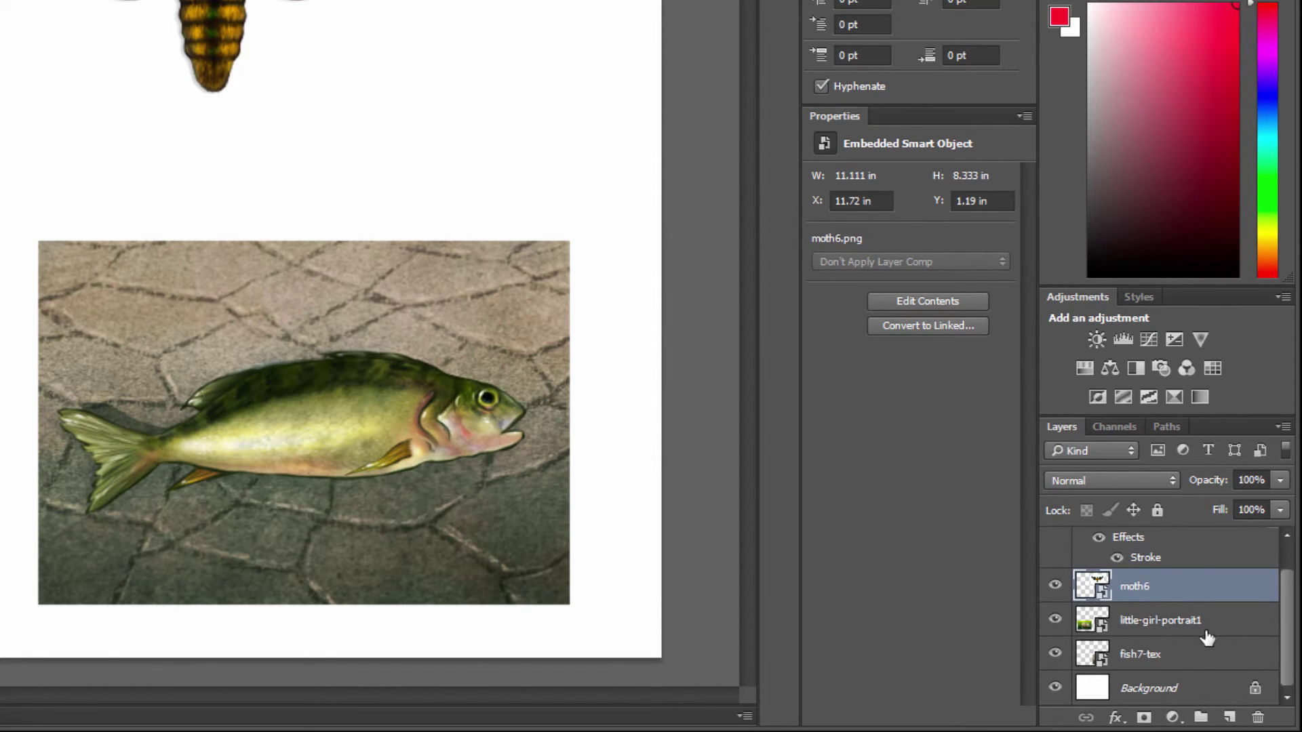
pyautogui.keyDown('shift'); pyautogui.click(1155, 659); pyautogui.keyUp('shift')
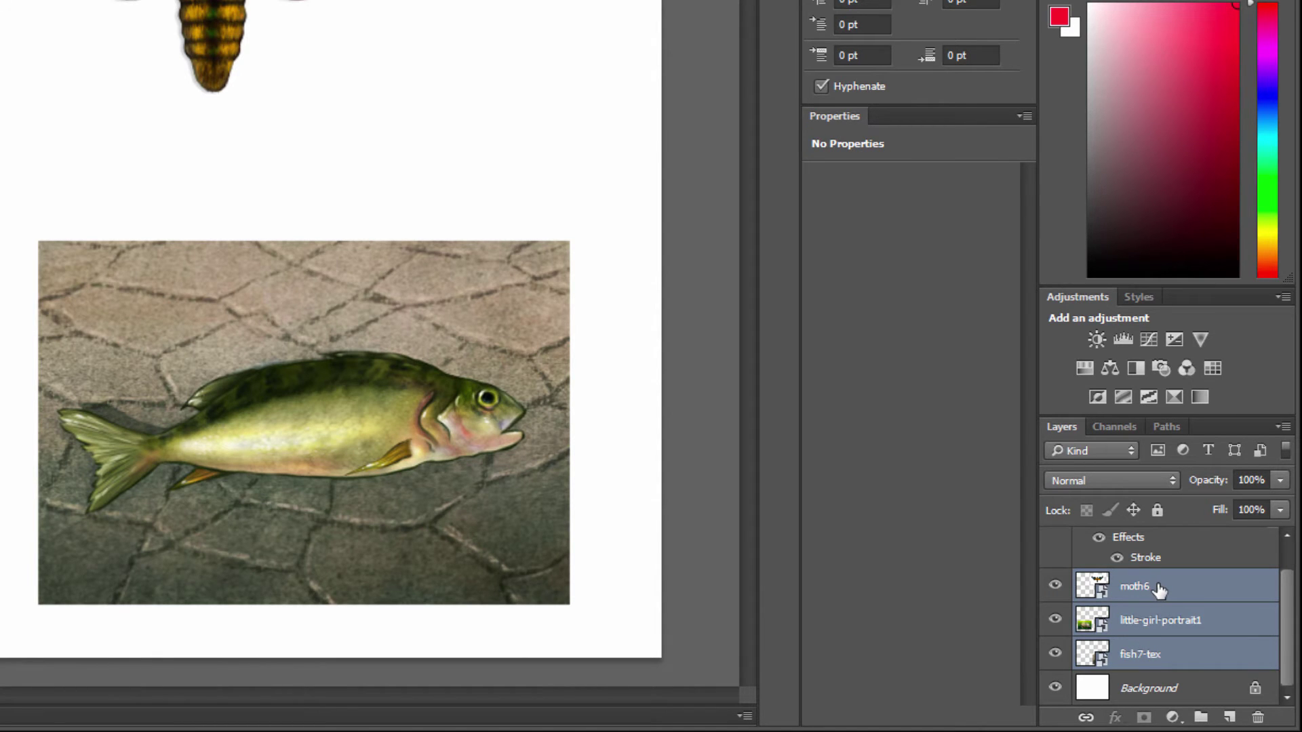
pyautogui.rightClick(1158, 589)
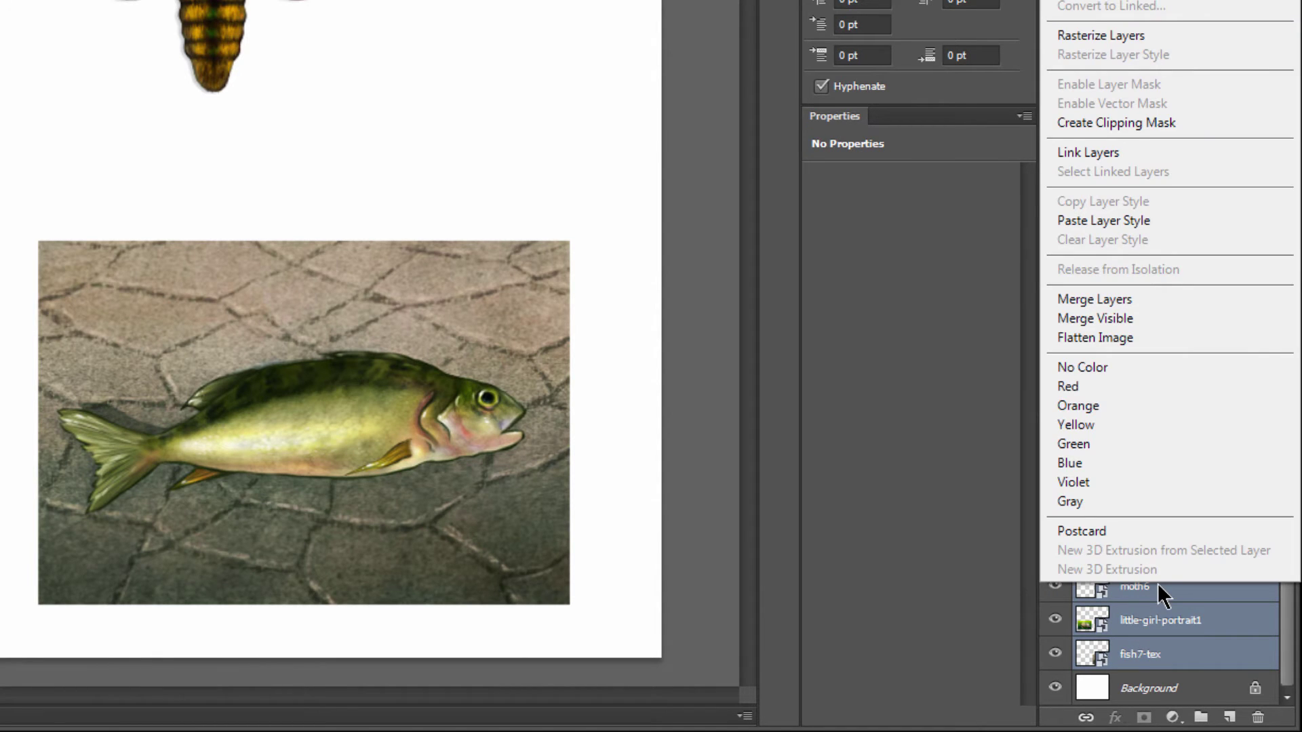
pyautogui.click(1148, 223)
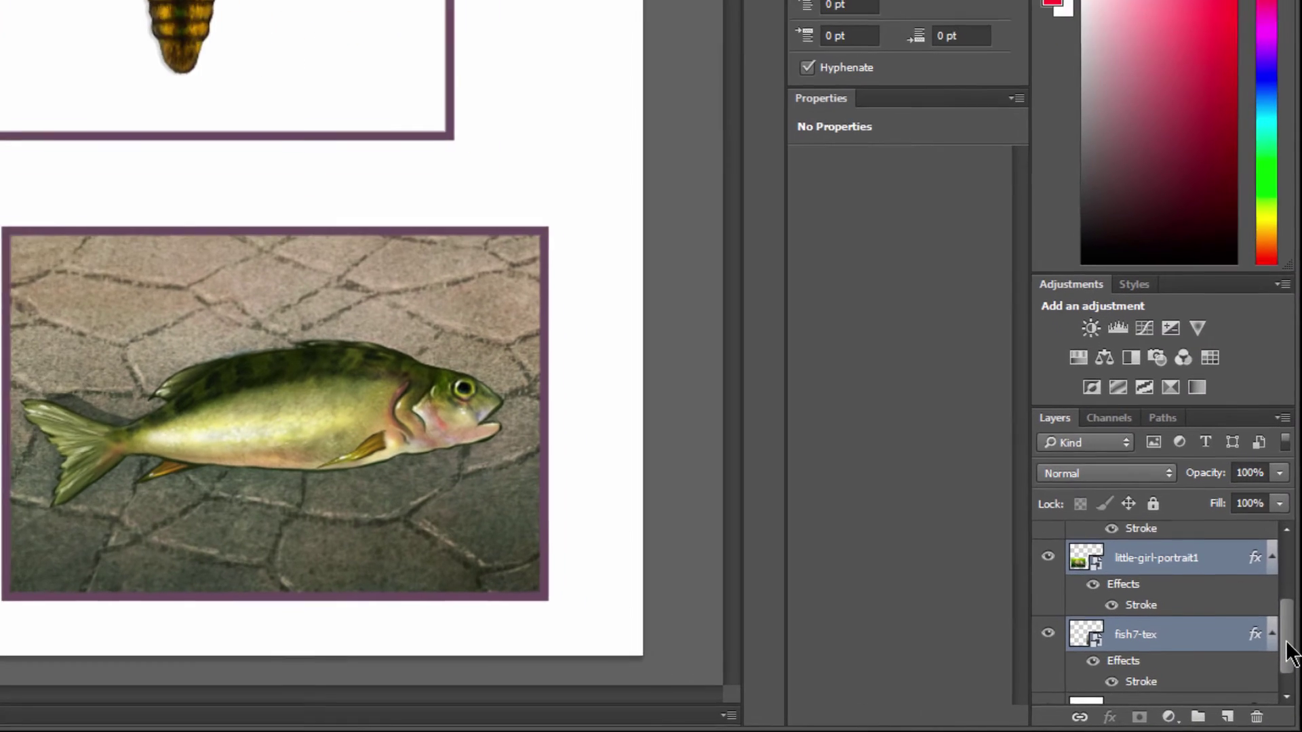
pyautogui.moveTo(1291, 653); pyautogui.dragTo(1286, 615)
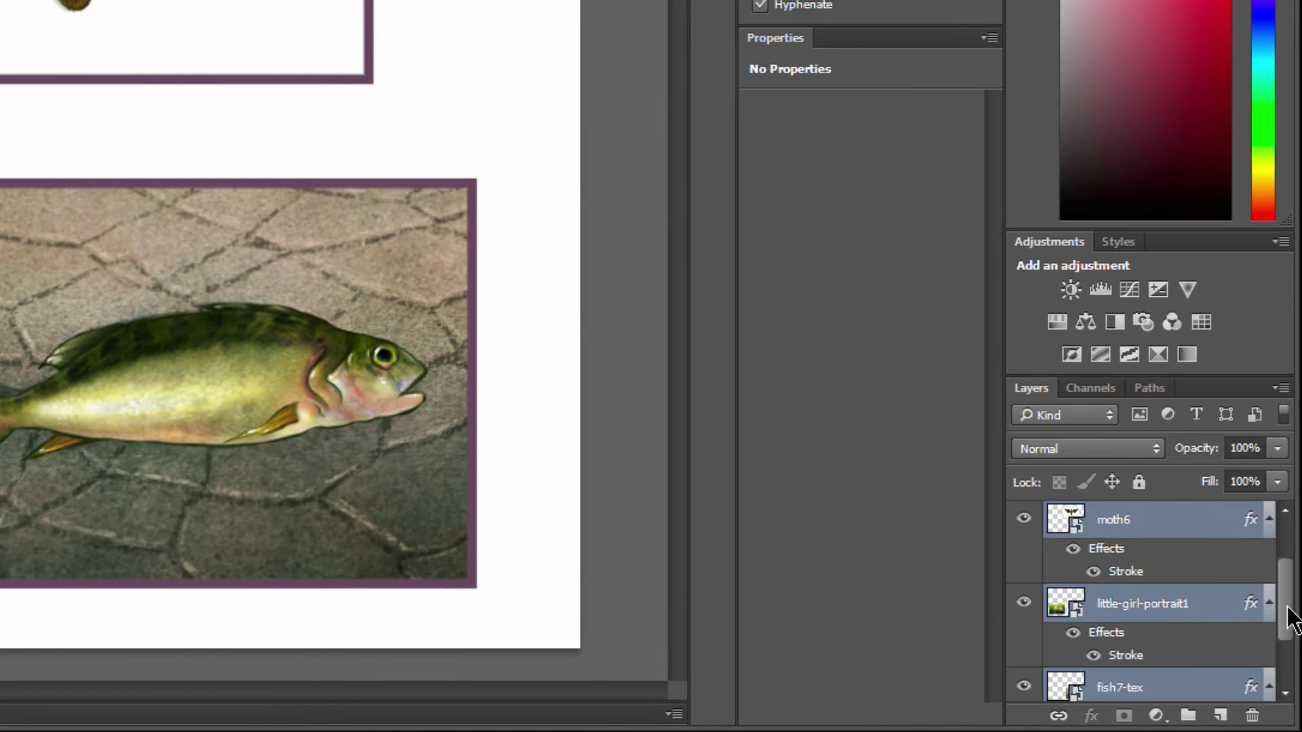
pyautogui.click(1165, 523)
# Recolour the moth6 stroke with a teal sampled from the moth's wing
pyautogui.doubleClick(1127, 578)
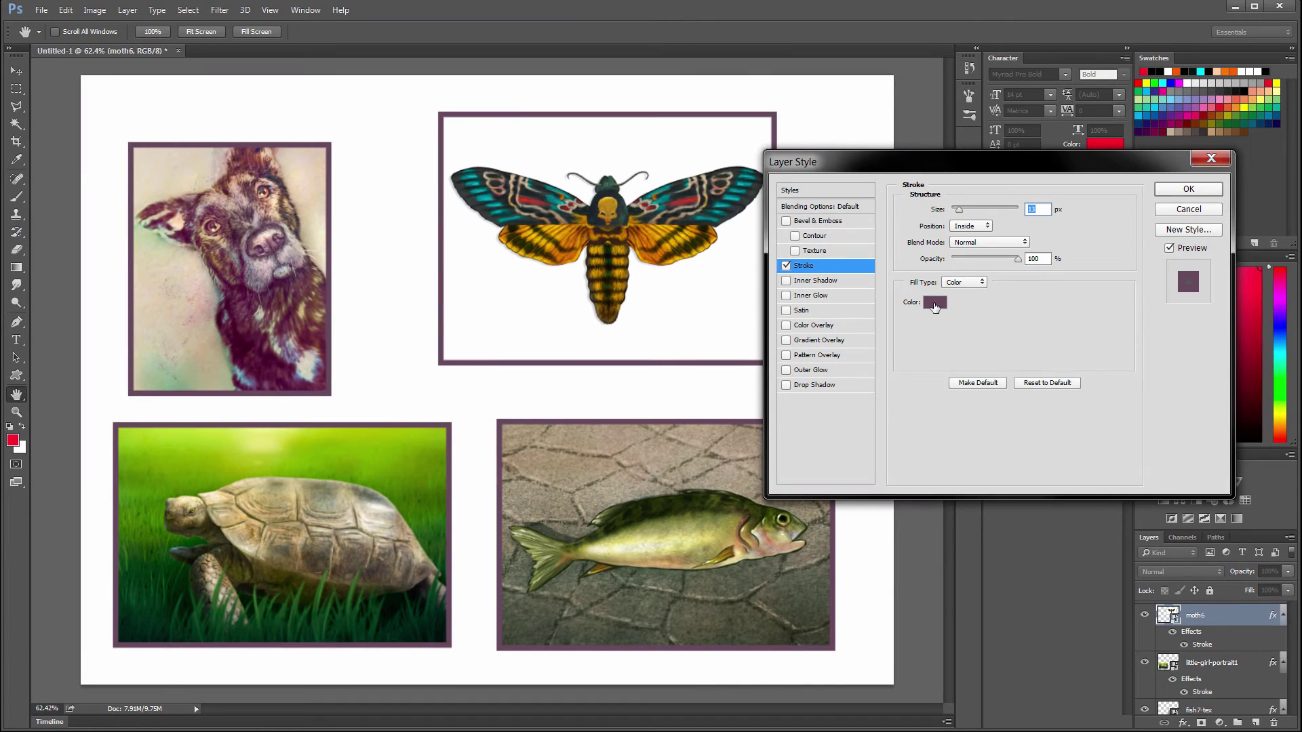
pyautogui.click(934, 302)
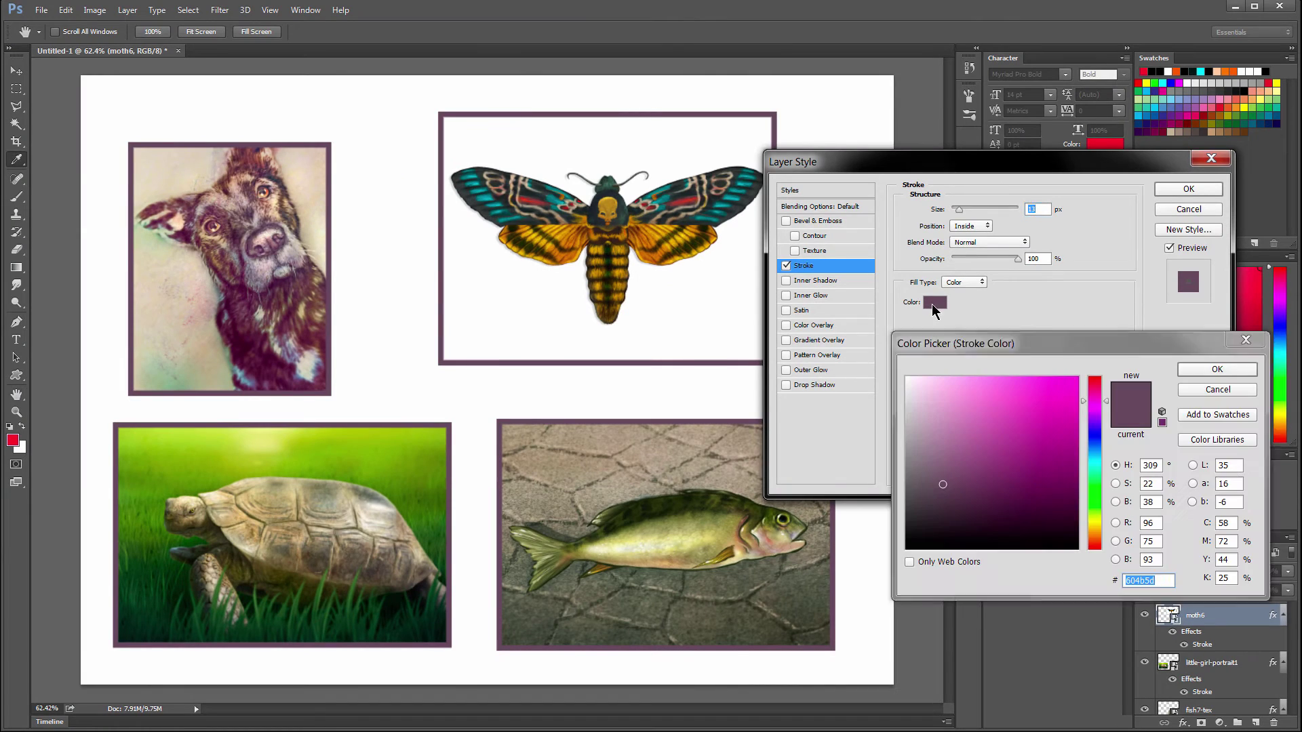
pyautogui.click(728, 197)
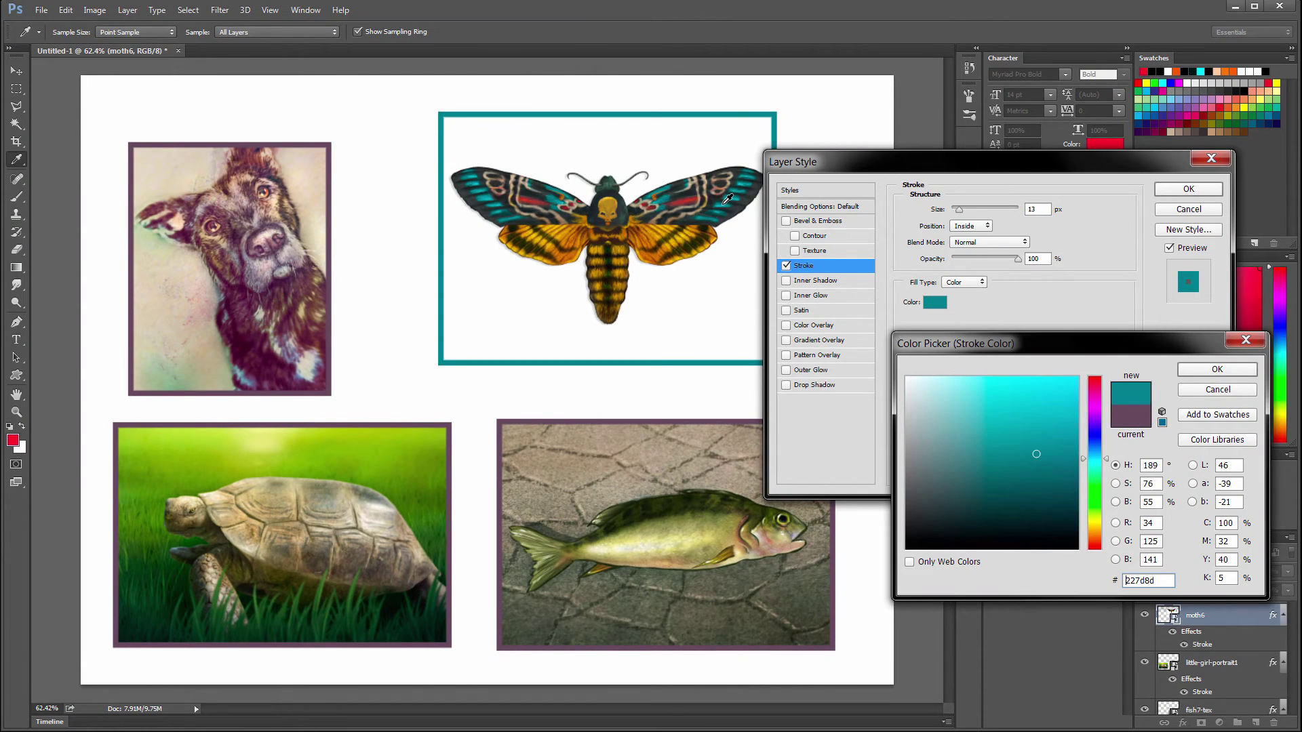
pyautogui.click(1191, 374)
pyautogui.press('Return')
pyautogui.moveTo(1297, 654); pyautogui.dragTo(1297, 671)
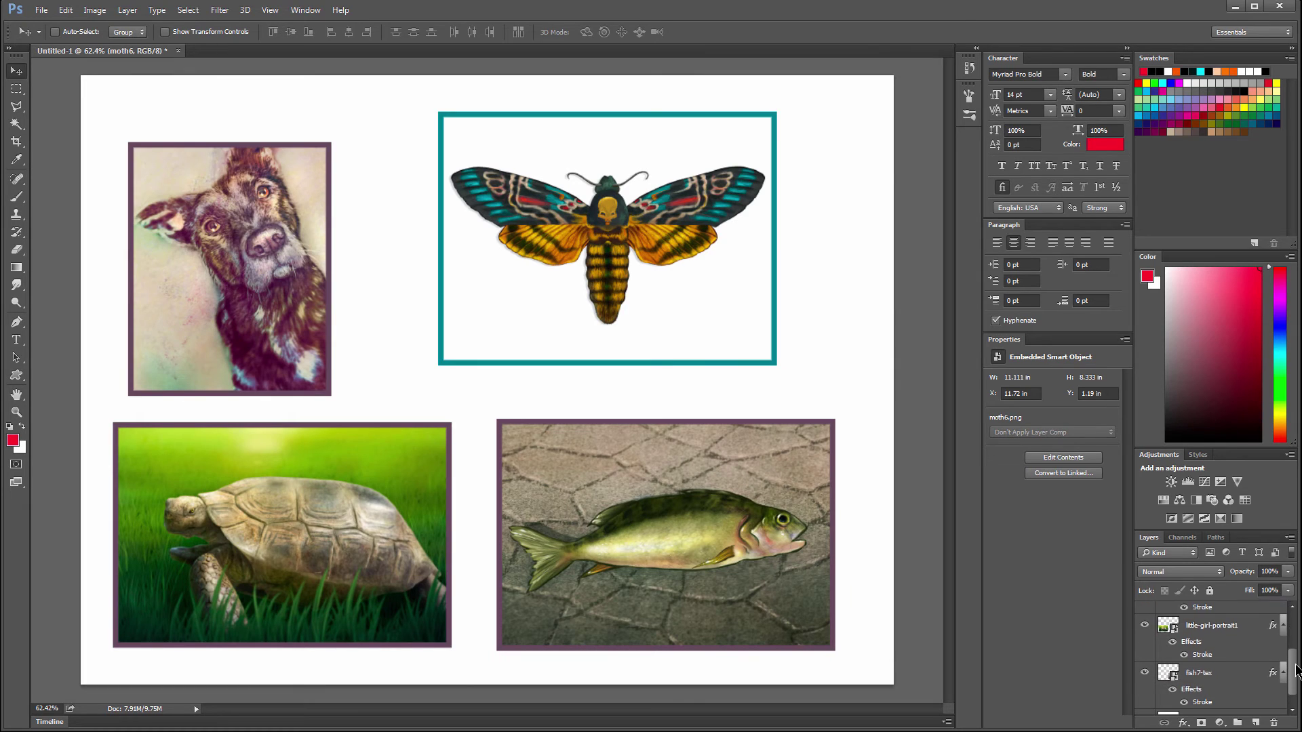
pyautogui.click(1205, 667)
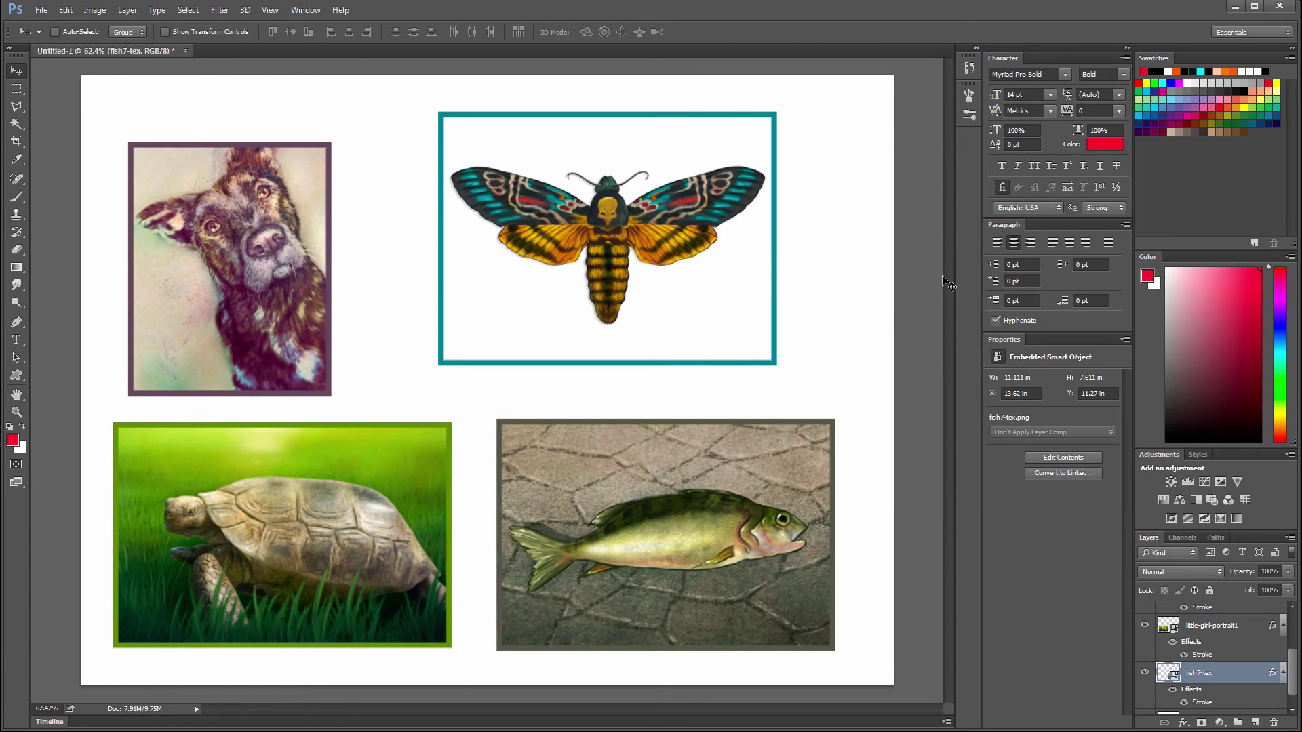